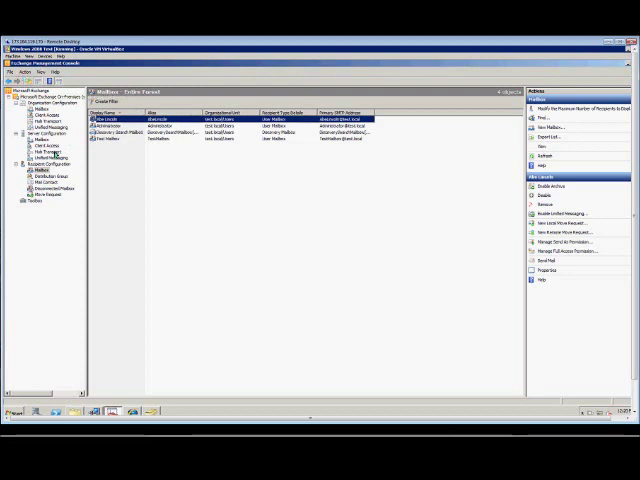
Open Abe Lincoln's mailbox properties on the E-Mail Addresses list and select the first SMTP address.
left_click(42, 169)
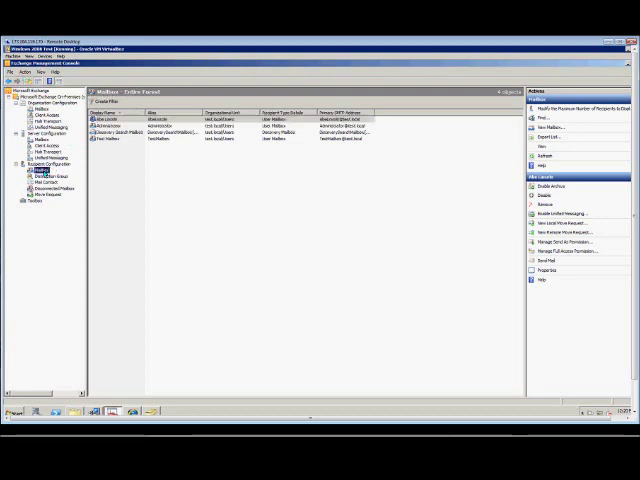
double_click(130, 122)
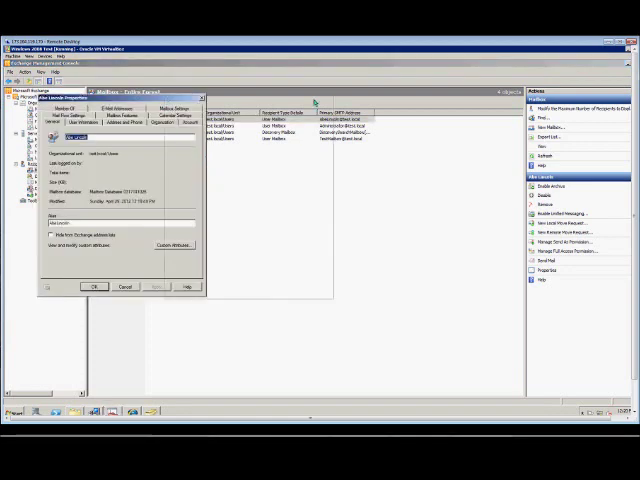
left_click(268, 110)
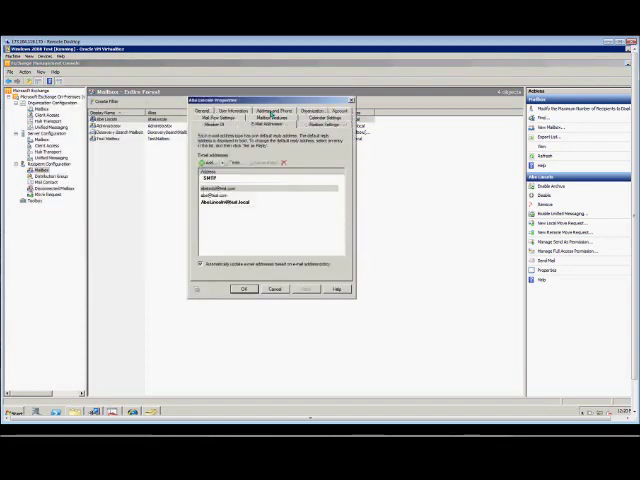
left_click(230, 188)
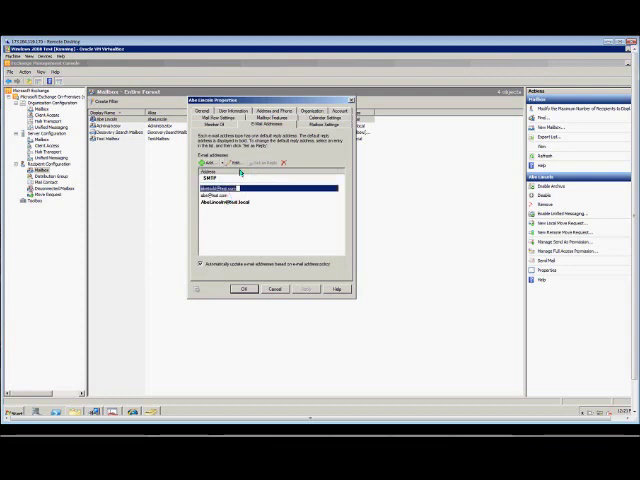
Rewrite the ending of Abe Lincoln's first SMTP address and apply the change to the mailbox.
double_click(230, 188)
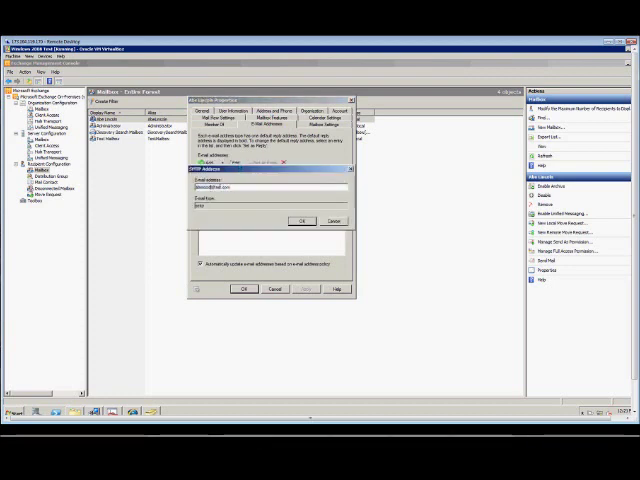
key("BackSpace")
key("BackSpace")
key("BackSpace")
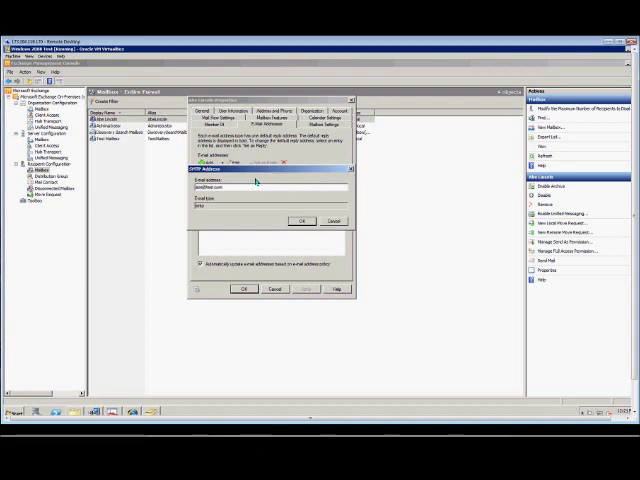
type("son")
left_click(301, 221)
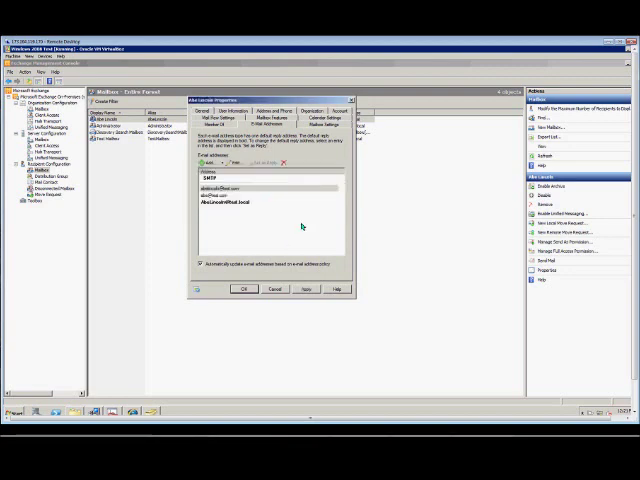
left_click(306, 289)
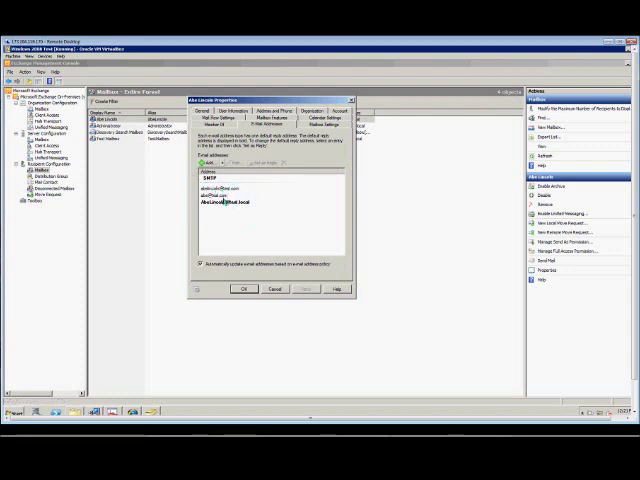
Disable automatic e-mail address policy updates and set the edited first SMTP address as reply address.
left_click(201, 265)
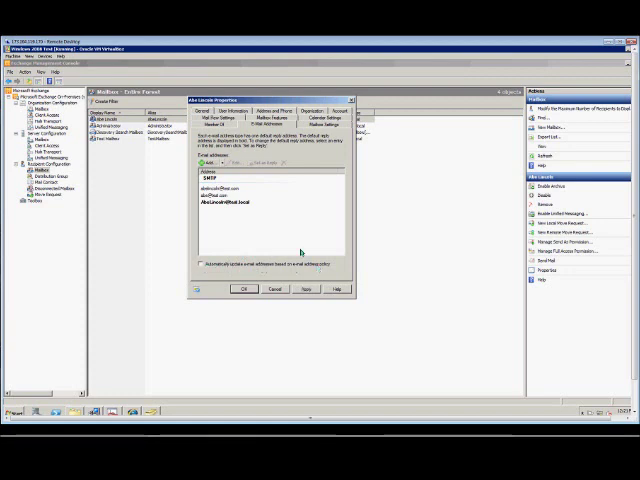
left_click(261, 195)
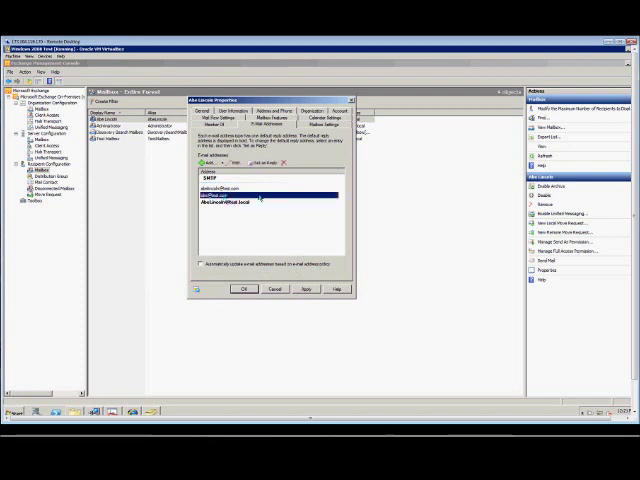
left_click(226, 189)
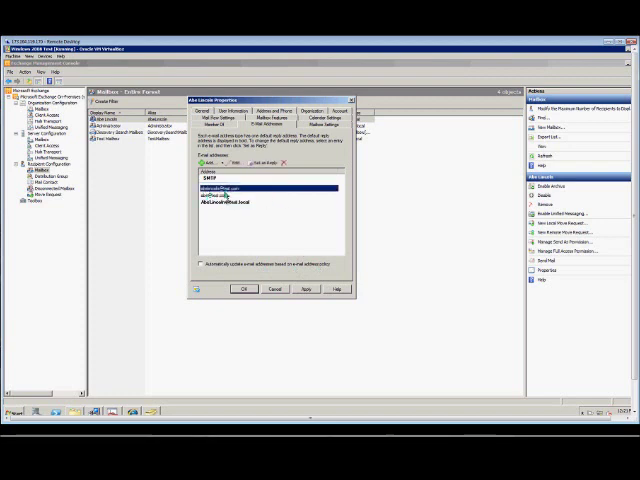
left_click(266, 164)
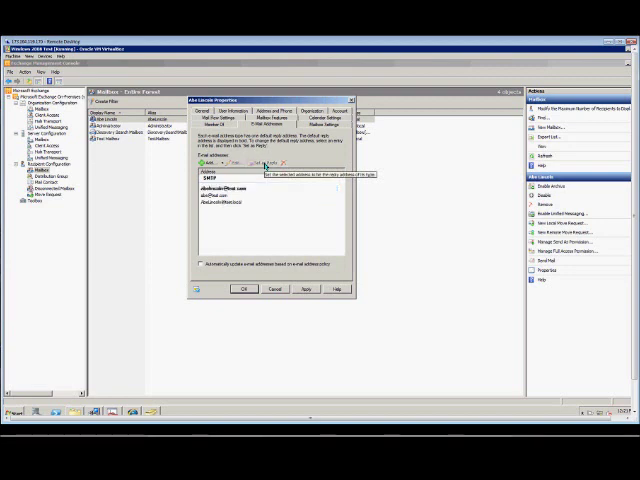